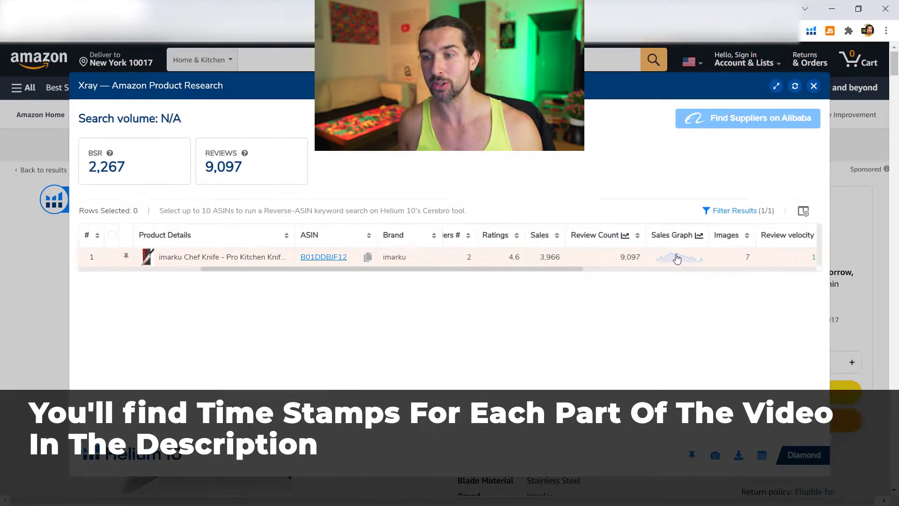
- View the imarku chef knife's sales chart, and close the chart and the Xray results
{"action": "left_click", "coordinate": [670, 262]}
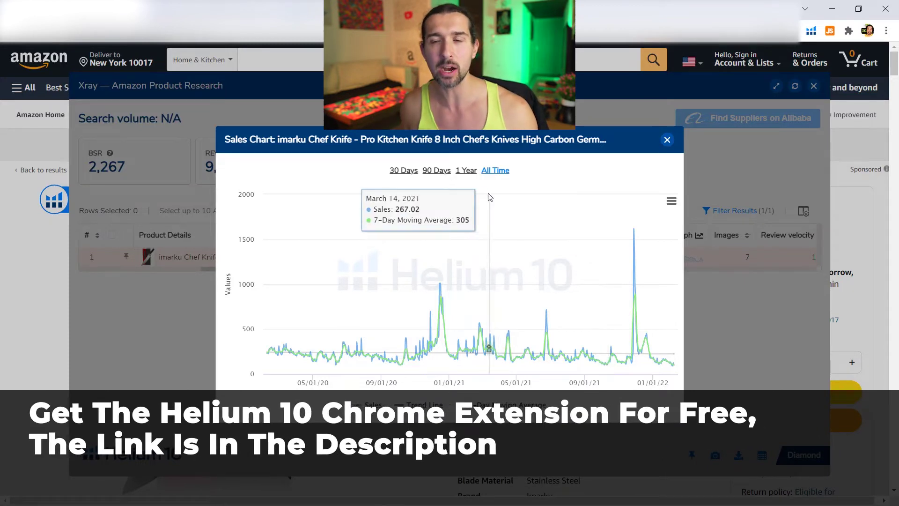
{"action": "left_click", "coordinate": [668, 140]}
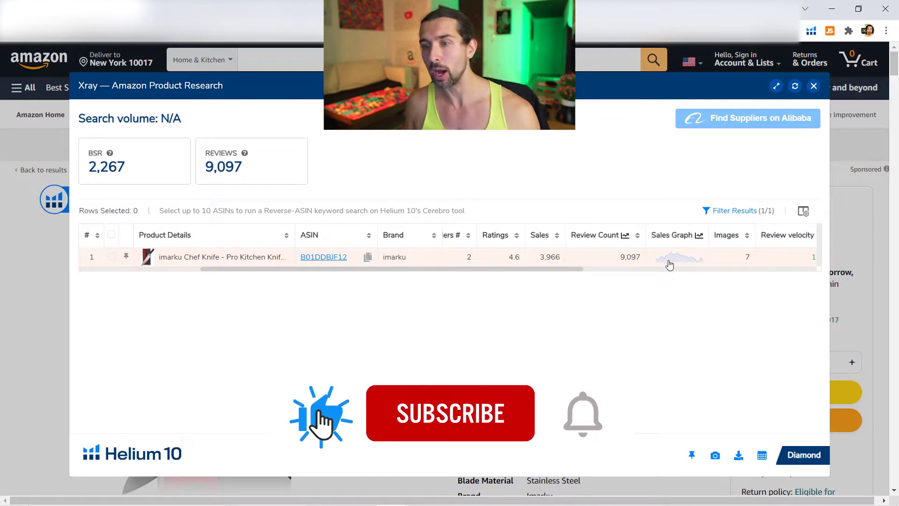
{"action": "left_click", "coordinate": [814, 85]}
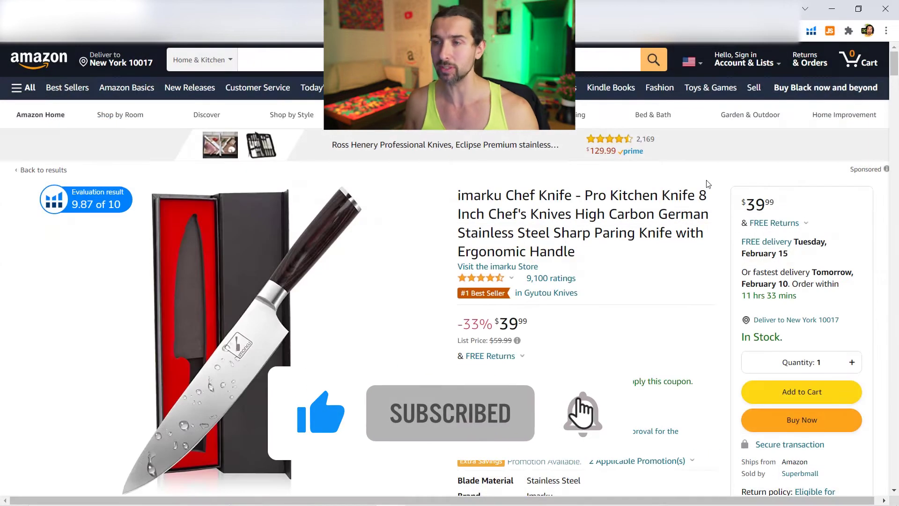
- Run Xray product research from the Helium 10 extension on the imarku chef knife listing and open its sales graph
{"action": "left_click", "coordinate": [811, 31]}
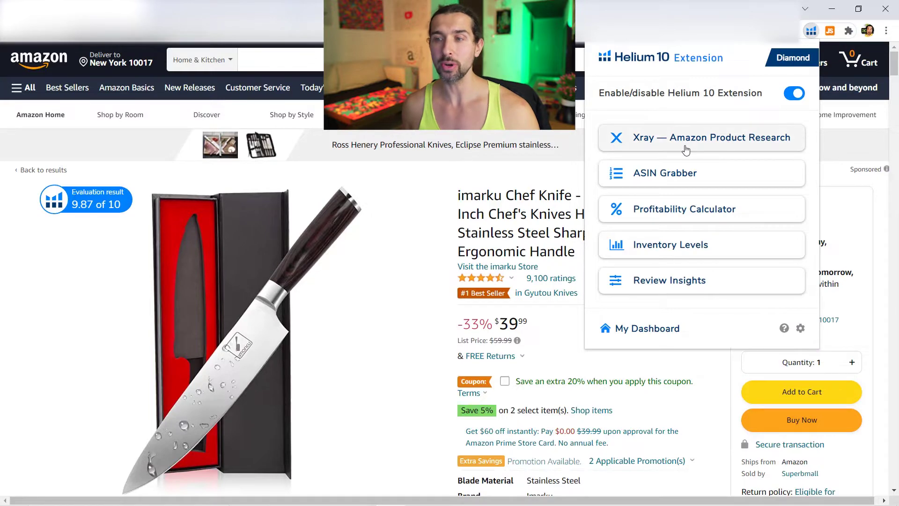
{"action": "left_click", "coordinate": [686, 150]}
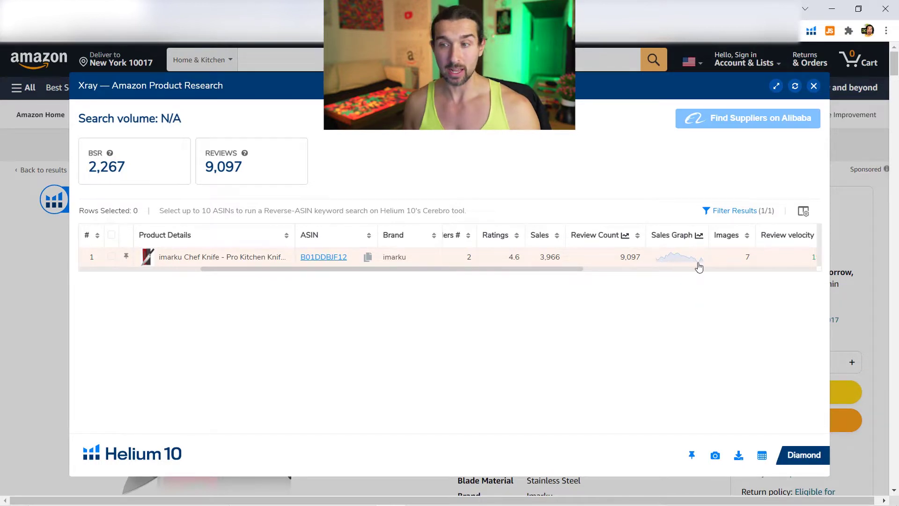
{"action": "left_click", "coordinate": [672, 261]}
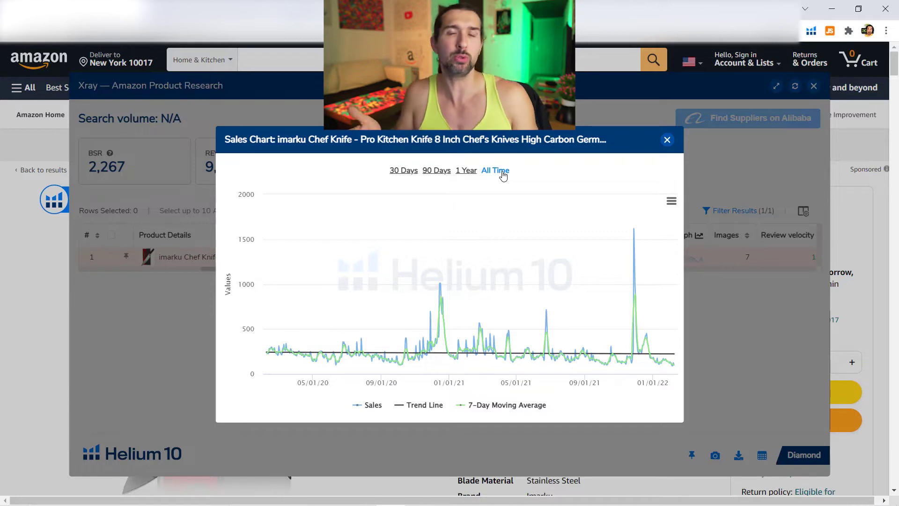
- Review the sales chart over 1 year, 90 days and 30 days, return to all time, and check the chart's options
{"action": "mouse_move", "coordinate": [686, 338]}
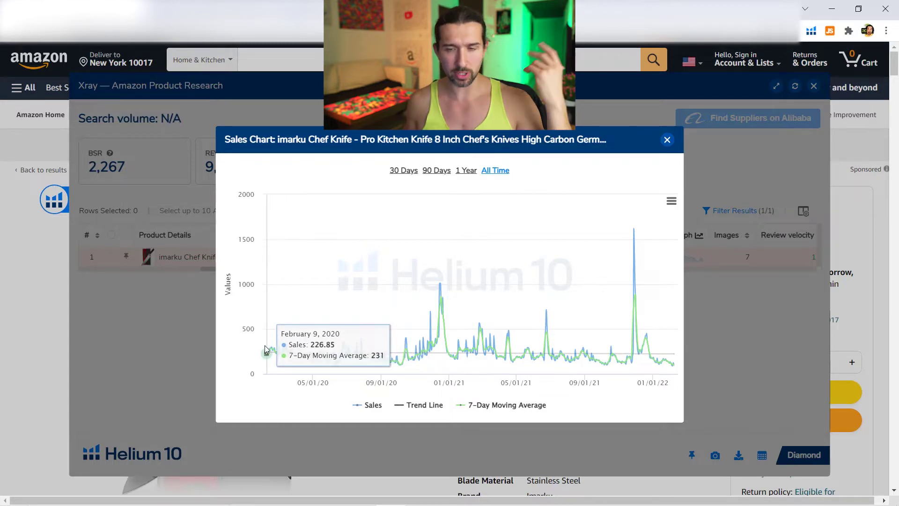
{"action": "left_click", "coordinate": [468, 172]}
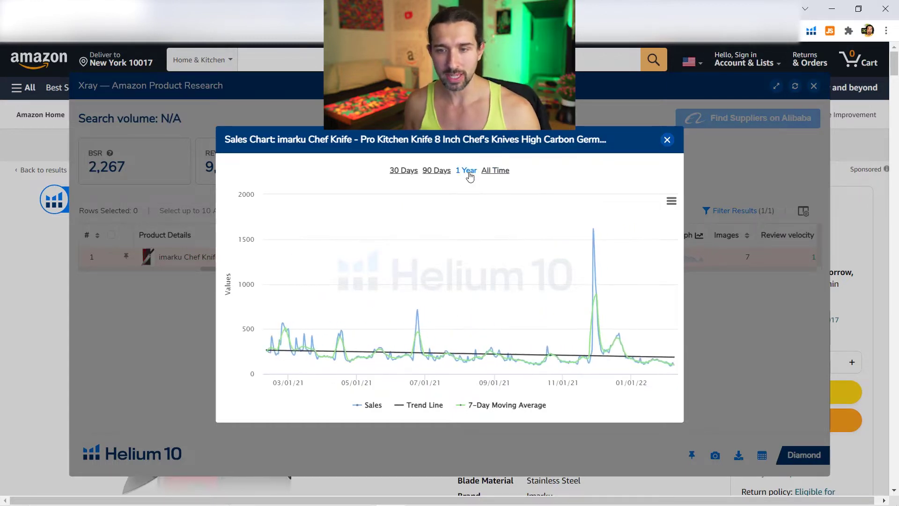
{"action": "left_click", "coordinate": [437, 173]}
{"action": "left_click", "coordinate": [399, 173]}
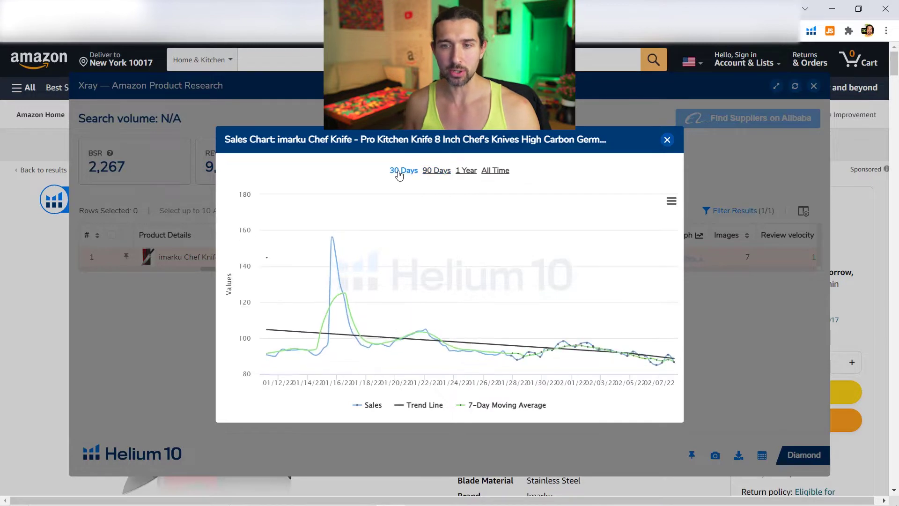
{"action": "left_click", "coordinate": [494, 170]}
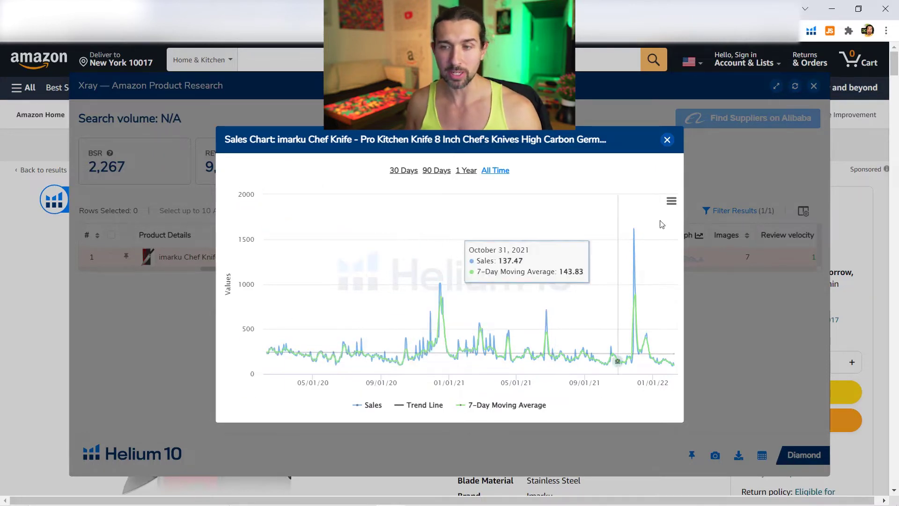
{"action": "left_click", "coordinate": [671, 200]}
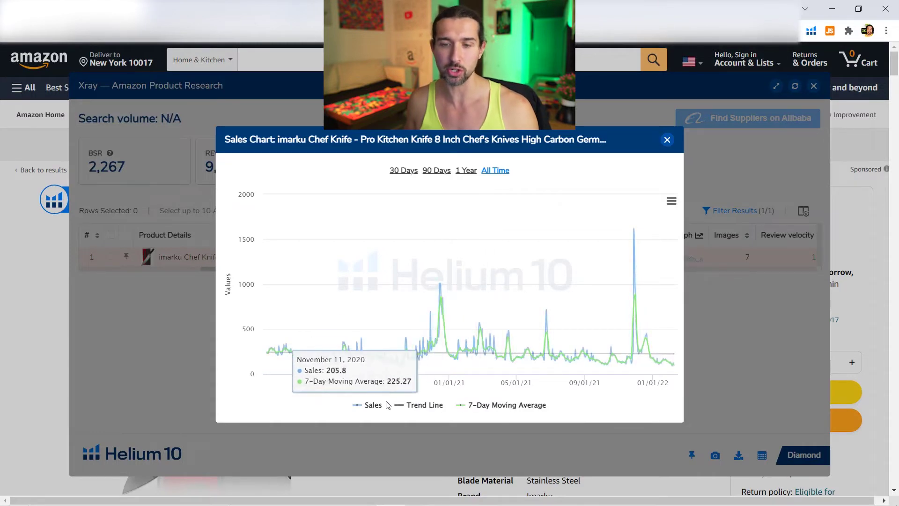
- Show only the Sales series on the chart, hiding the trend line and the 7-day moving average
{"action": "left_click", "coordinate": [374, 405]}
{"action": "left_click", "coordinate": [422, 406]}
{"action": "left_click", "coordinate": [524, 406]}
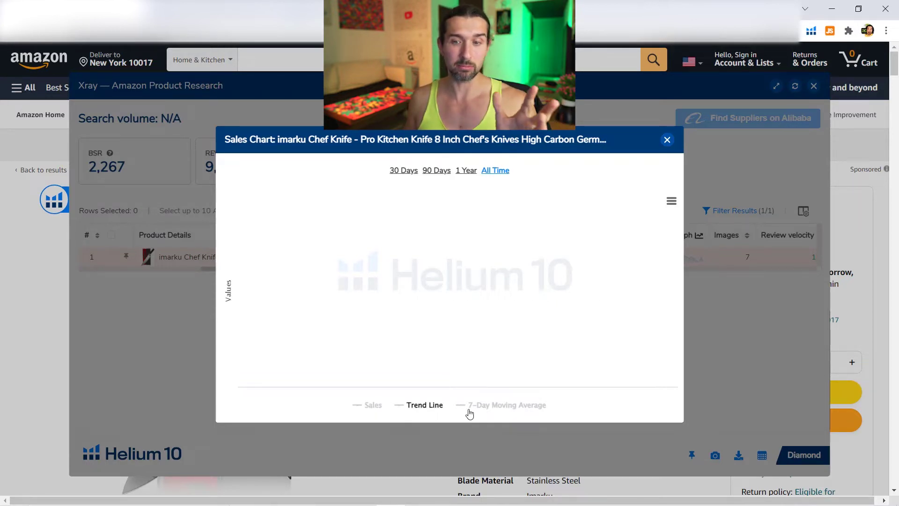
{"action": "left_click", "coordinate": [374, 406]}
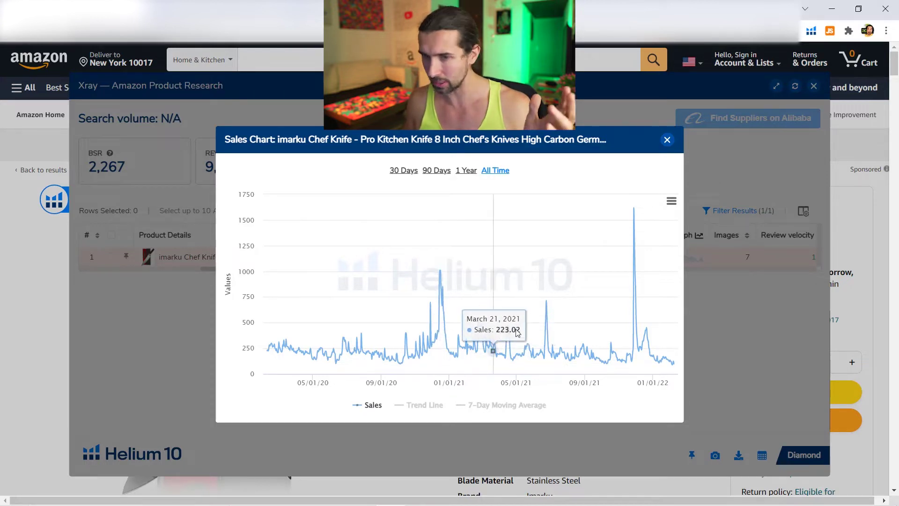
- Alternate the chart between the Sales series and the trend line to compare them, leaving only the trend line on
{"action": "left_click", "coordinate": [372, 405]}
{"action": "left_click", "coordinate": [412, 404]}
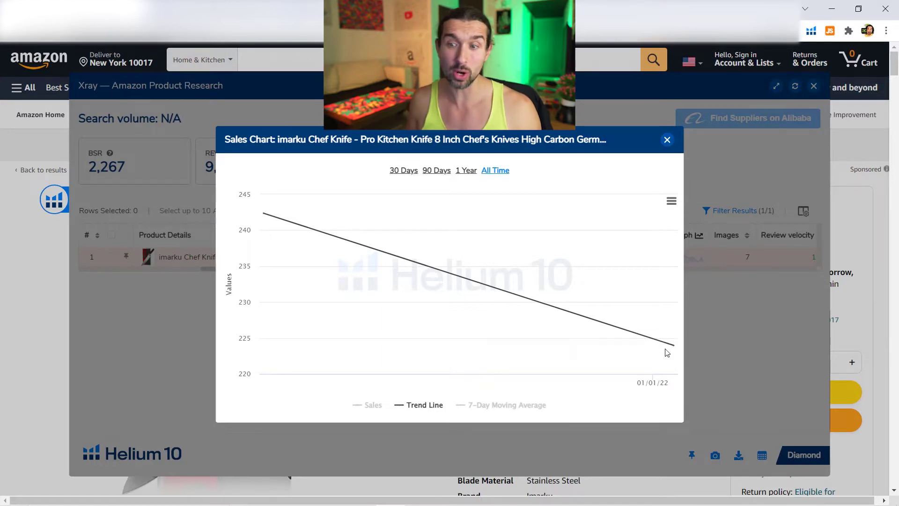
{"action": "left_click", "coordinate": [374, 405]}
{"action": "left_click", "coordinate": [410, 407]}
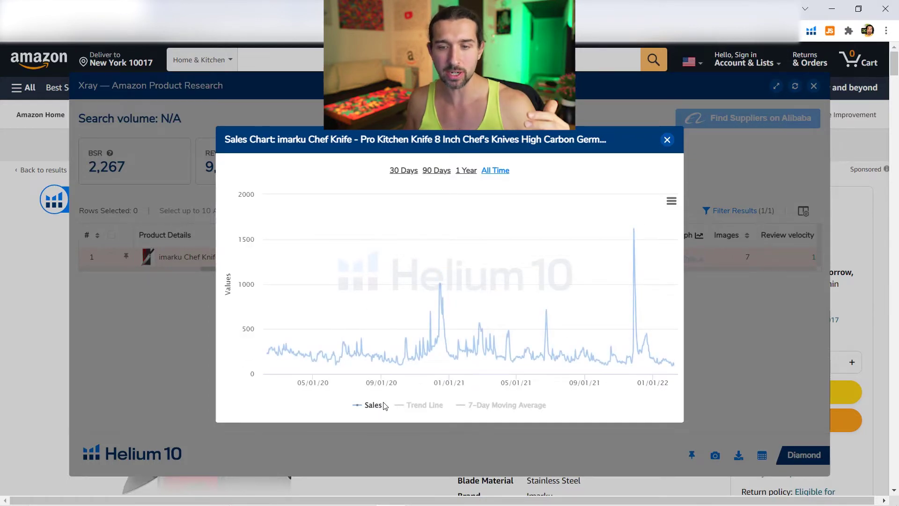
{"action": "left_click", "coordinate": [404, 411]}
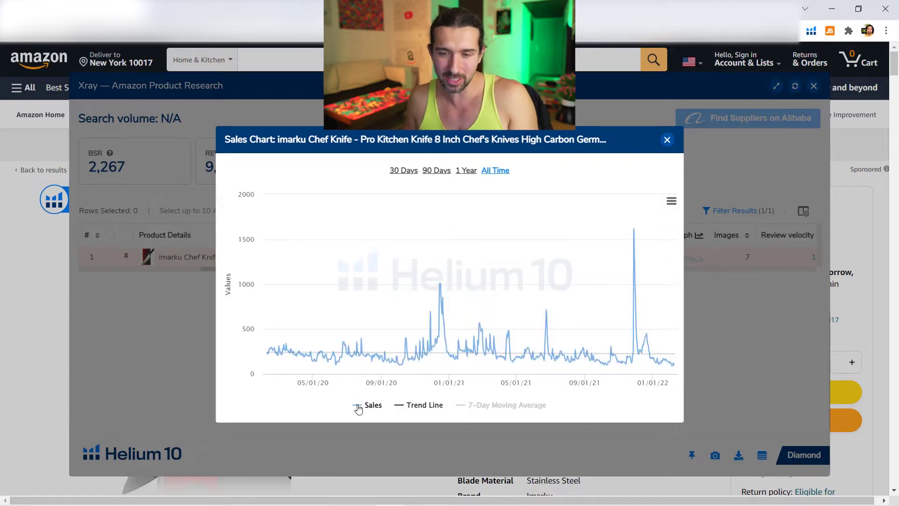
{"action": "left_click", "coordinate": [359, 409]}
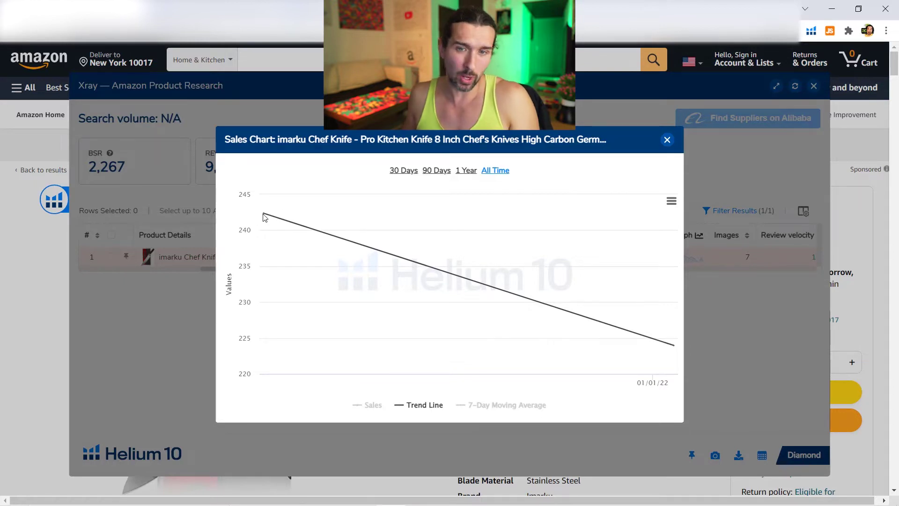
- Isolate the 7-day moving average, and compare it with the Sales series overlaid, keeping the trend line off
{"action": "left_click", "coordinate": [435, 407]}
{"action": "left_click", "coordinate": [498, 408]}
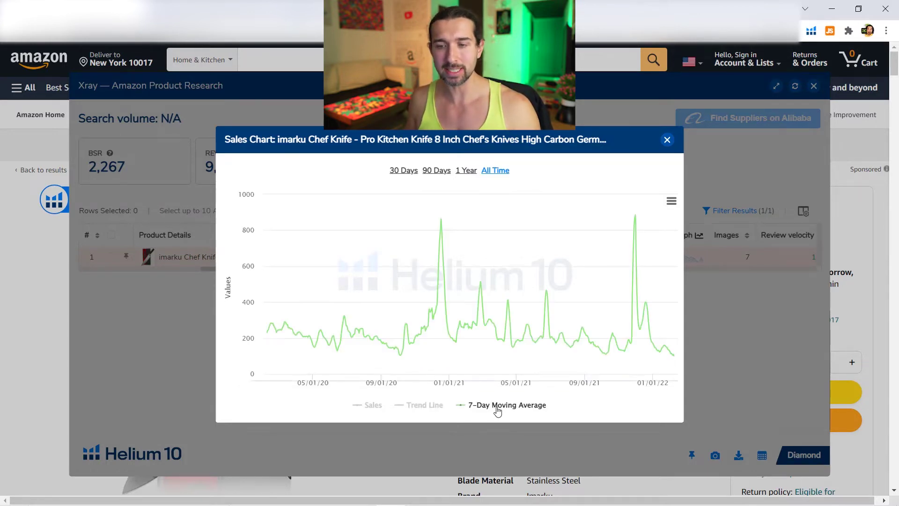
{"action": "left_click", "coordinate": [383, 408]}
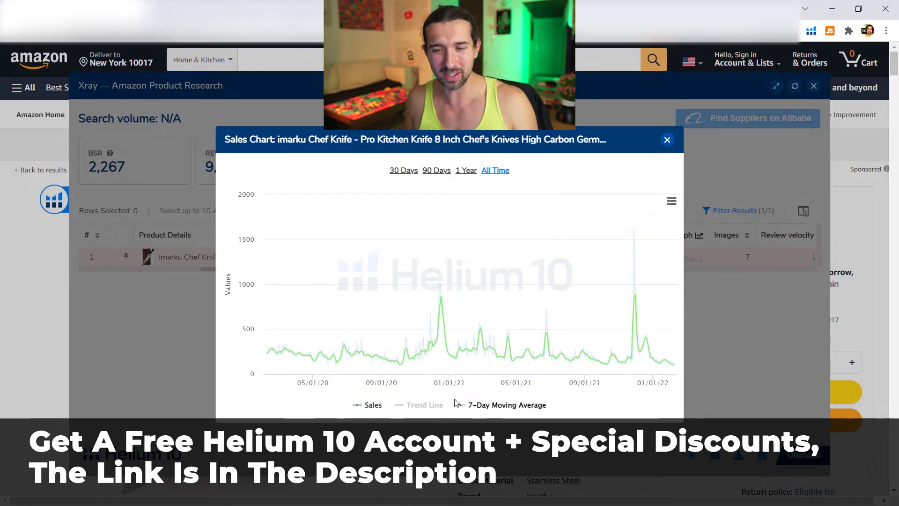
{"action": "left_click", "coordinate": [423, 405]}
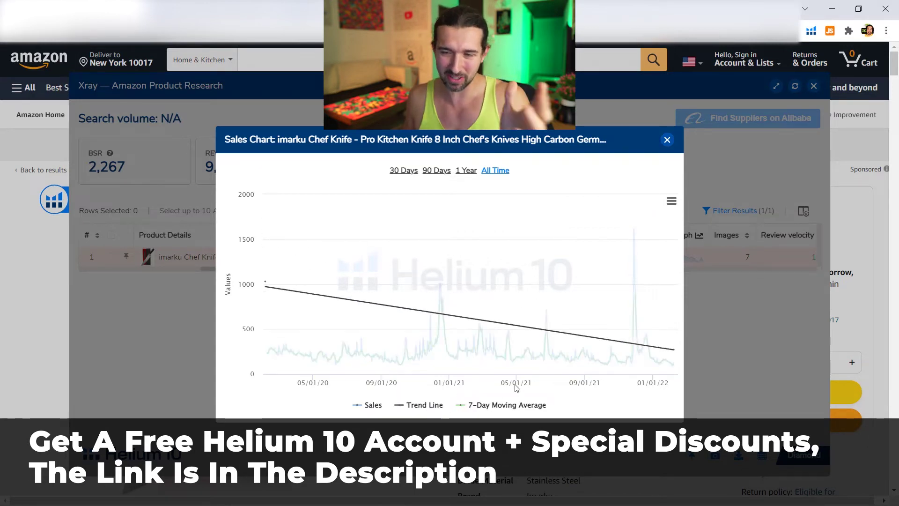
{"action": "left_click", "coordinate": [424, 405]}
{"action": "left_click", "coordinate": [366, 405]}
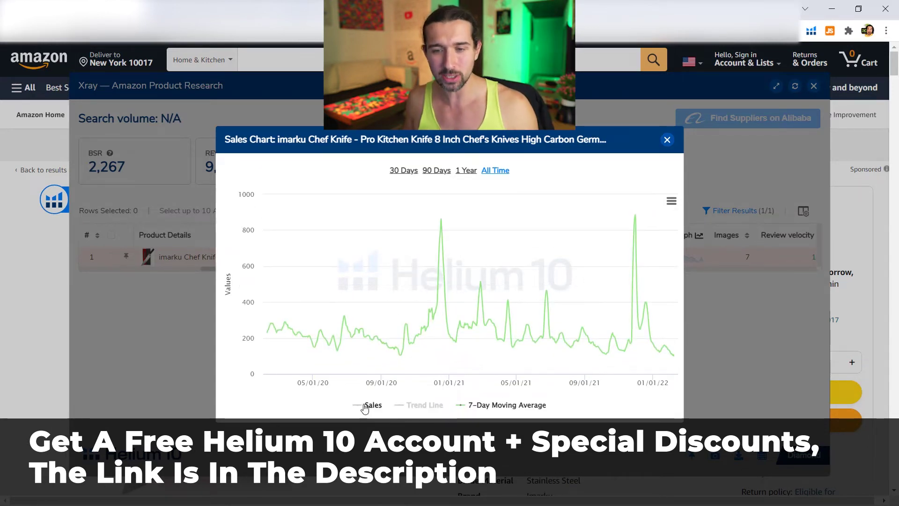
{"action": "left_click", "coordinate": [364, 406]}
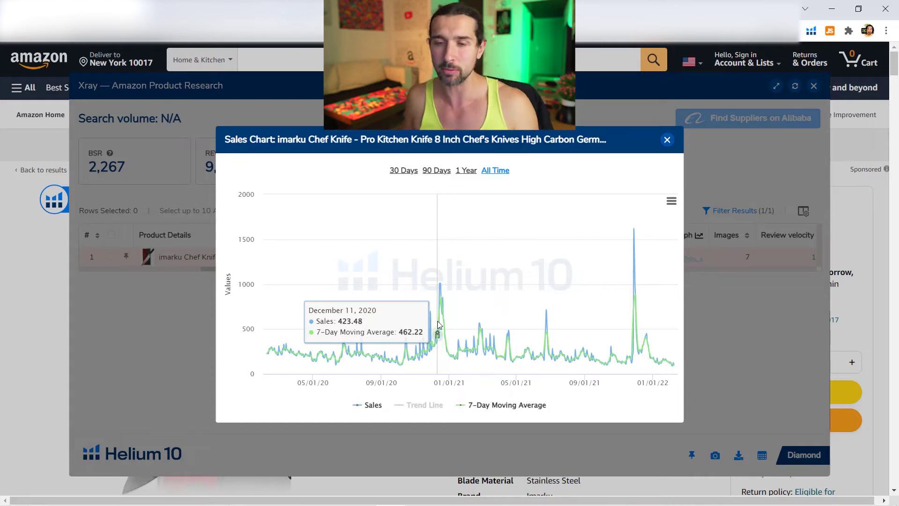
- Turn the trend line on, view it without Sales and the 7-day moving average, and restore both series
{"action": "left_click", "coordinate": [425, 405]}
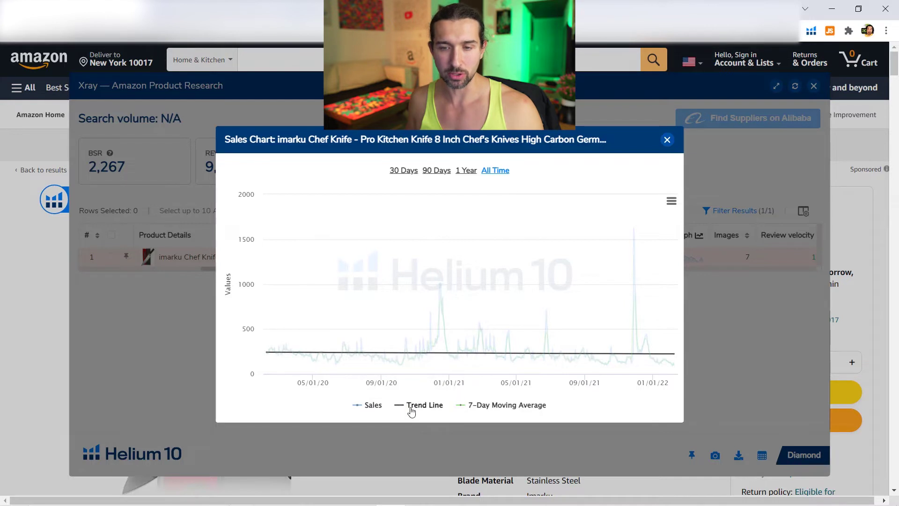
{"action": "left_click", "coordinate": [380, 408]}
{"action": "left_click", "coordinate": [510, 408]}
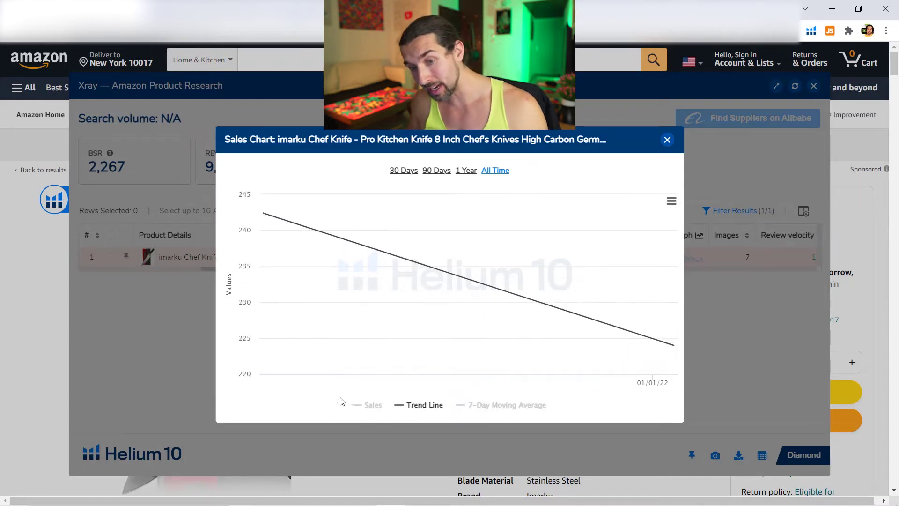
{"action": "left_click", "coordinate": [369, 405]}
{"action": "left_click", "coordinate": [506, 404]}
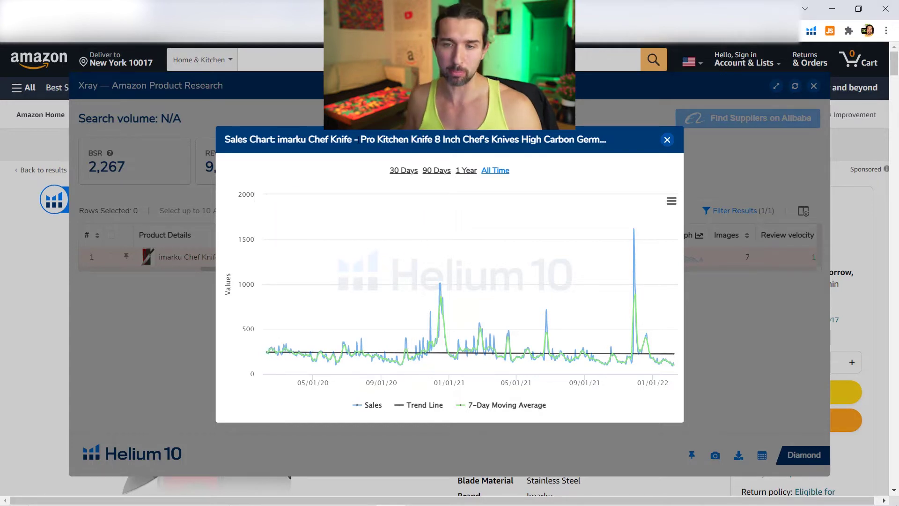
- Hide Sales and the 7-day moving average again to examine the trend line's slope, and bring both back
{"action": "left_click", "coordinate": [373, 405]}
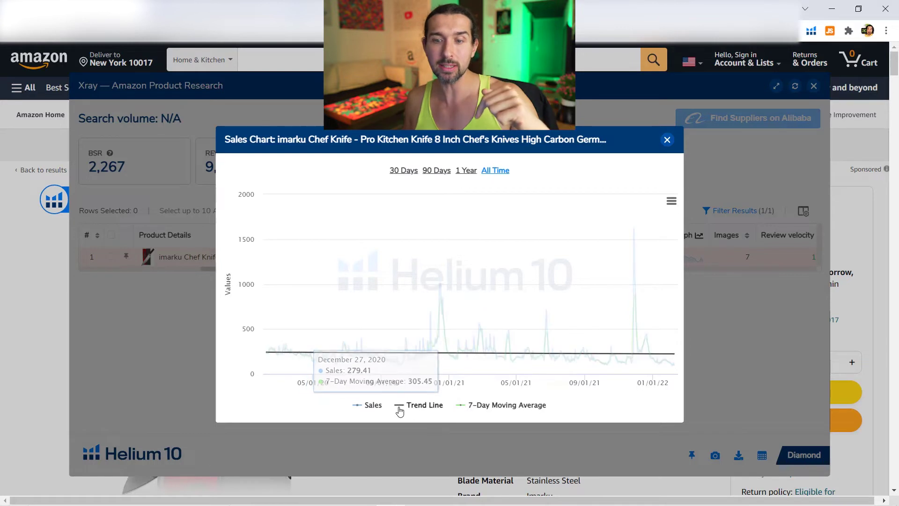
{"action": "left_click", "coordinate": [503, 405]}
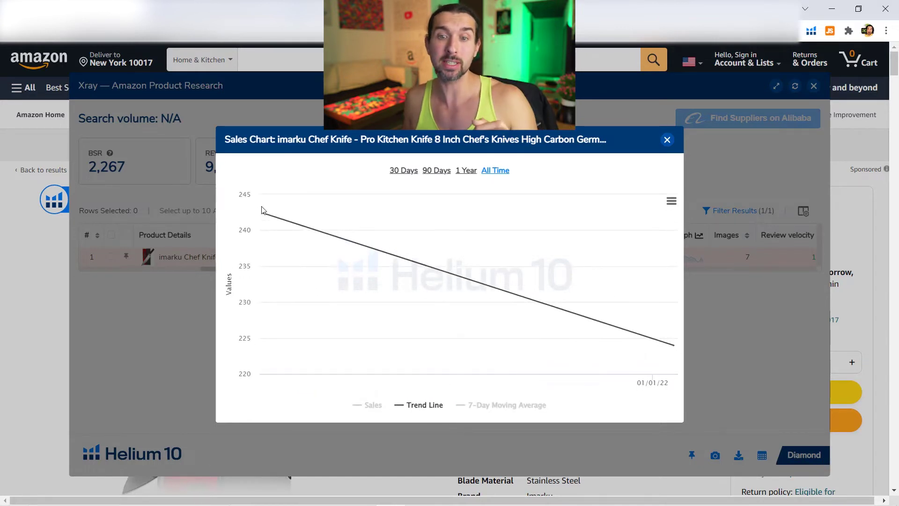
{"action": "left_click", "coordinate": [373, 406]}
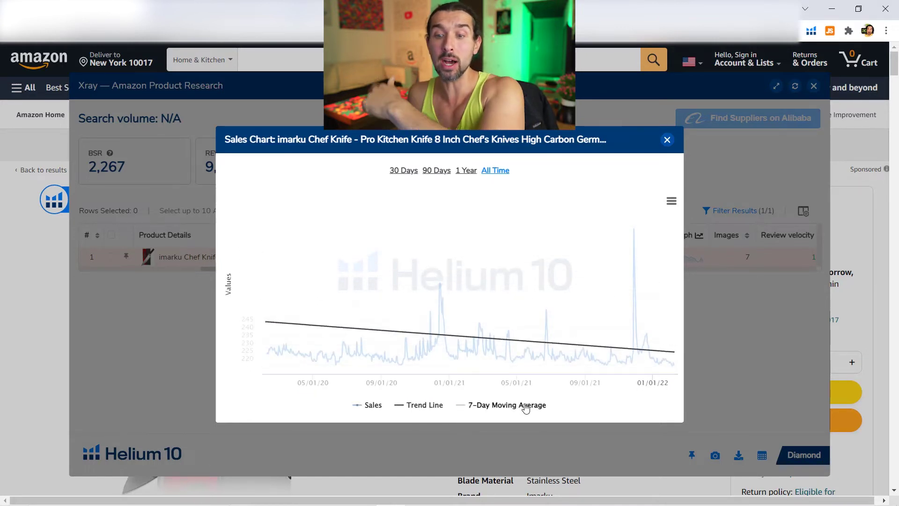
{"action": "left_click", "coordinate": [525, 406]}
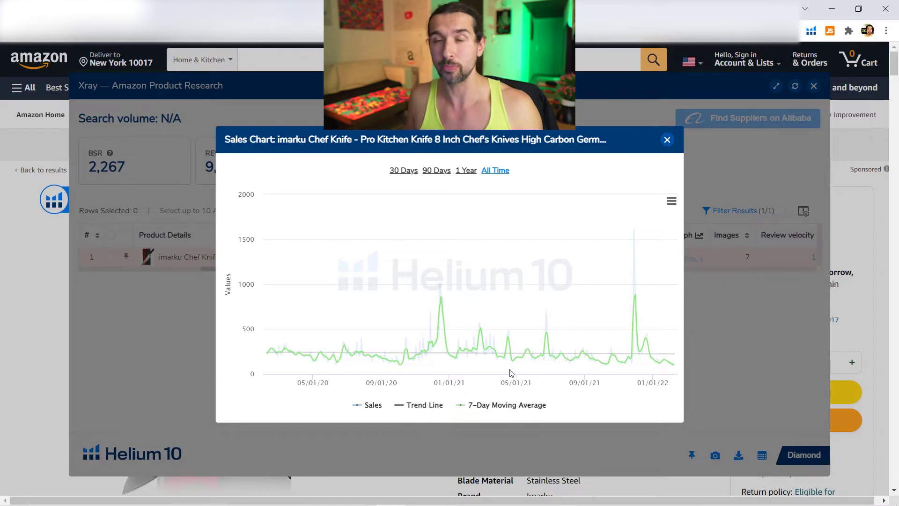
- Toggle the trend line off and back on to compare the full chart with and without it
{"action": "mouse_move", "coordinate": [512, 298]}
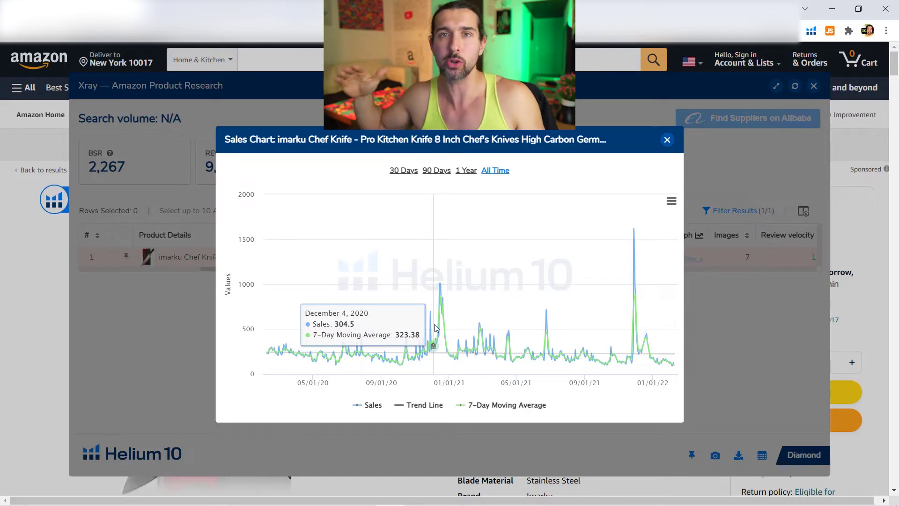
{"action": "left_click", "coordinate": [422, 405]}
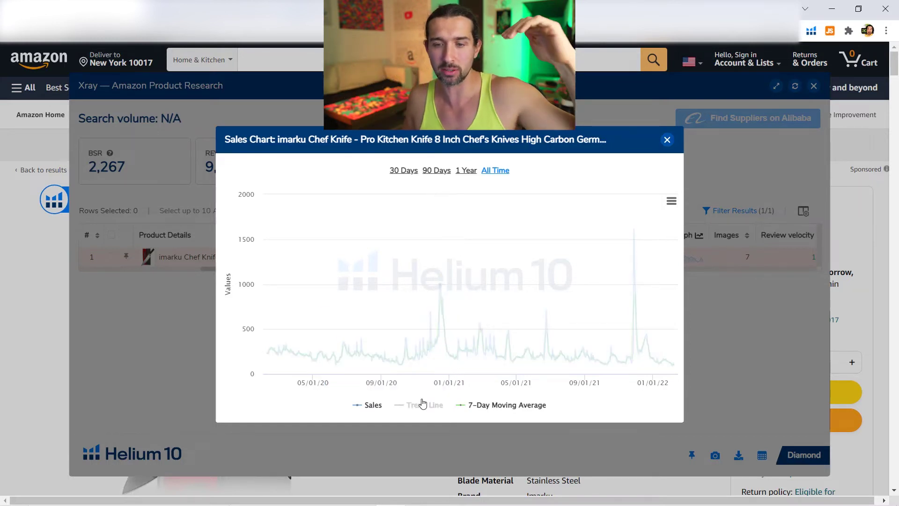
{"action": "left_click", "coordinate": [422, 406]}
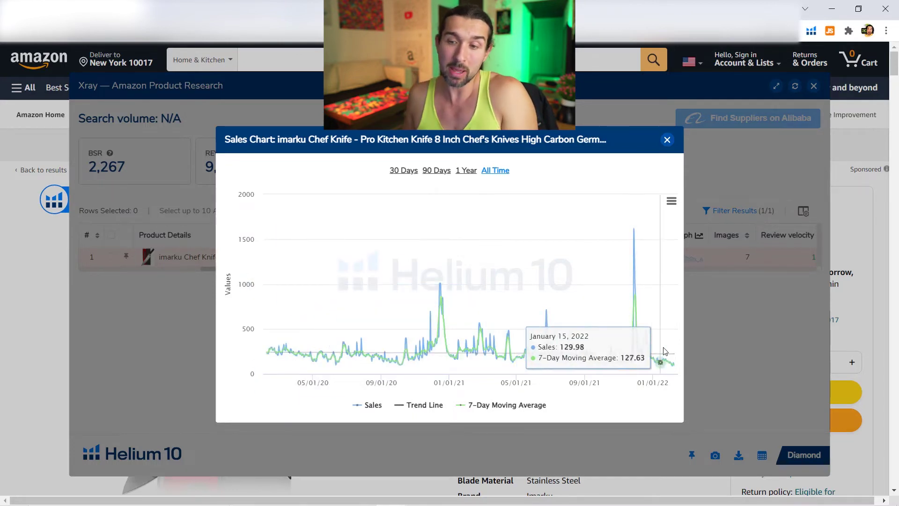
- Examine the all-time trend line alone once more, and redisplay Sales and the 7-day moving average beside it
{"action": "left_click", "coordinate": [424, 405]}
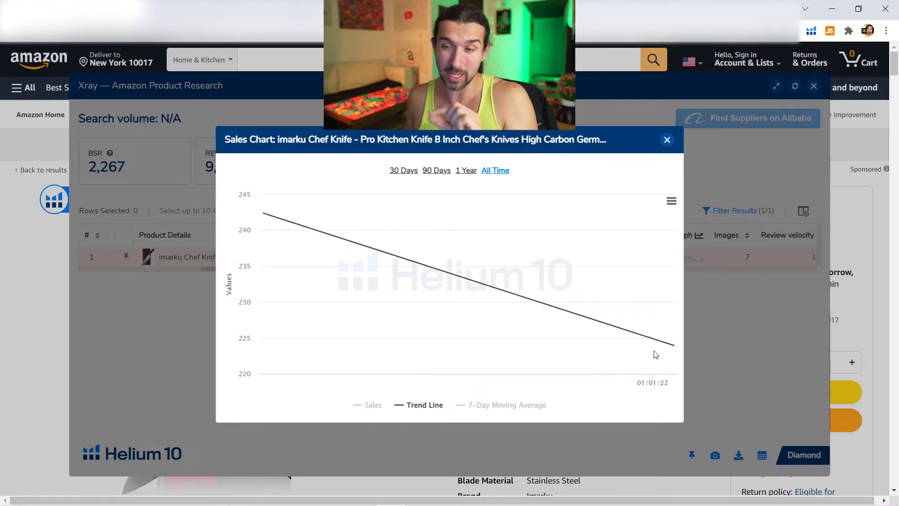
{"action": "left_click", "coordinate": [371, 406]}
{"action": "left_click", "coordinate": [510, 405]}
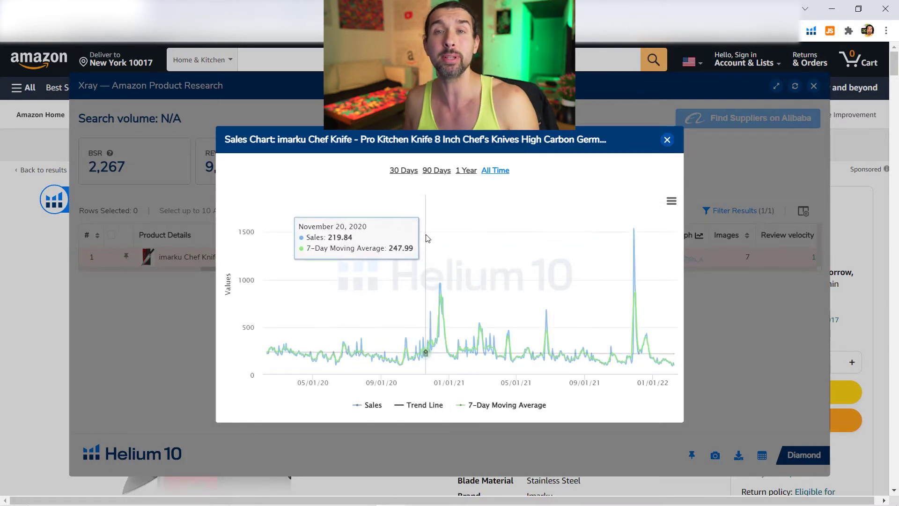
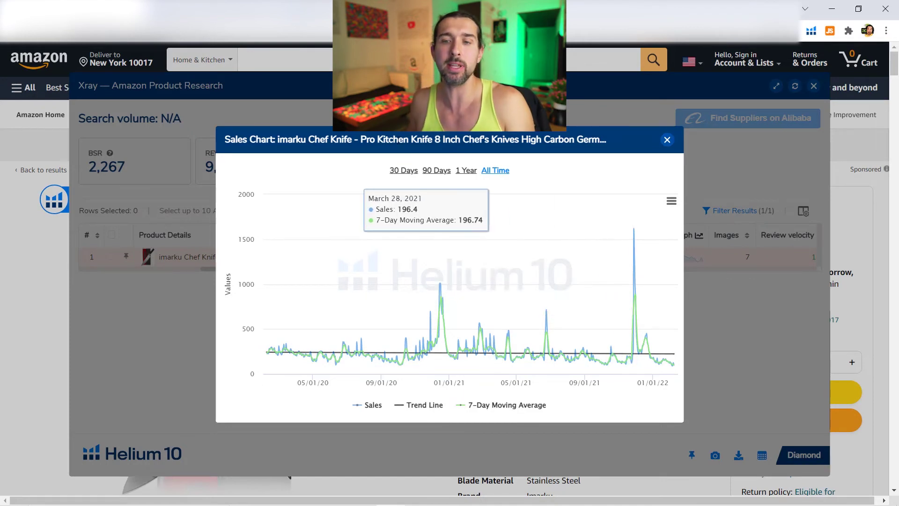
- Compare the knife's sales chart over 1 year, 90 days and 30 days, and return it to the all-time range
{"action": "left_click", "coordinate": [382, 139]}
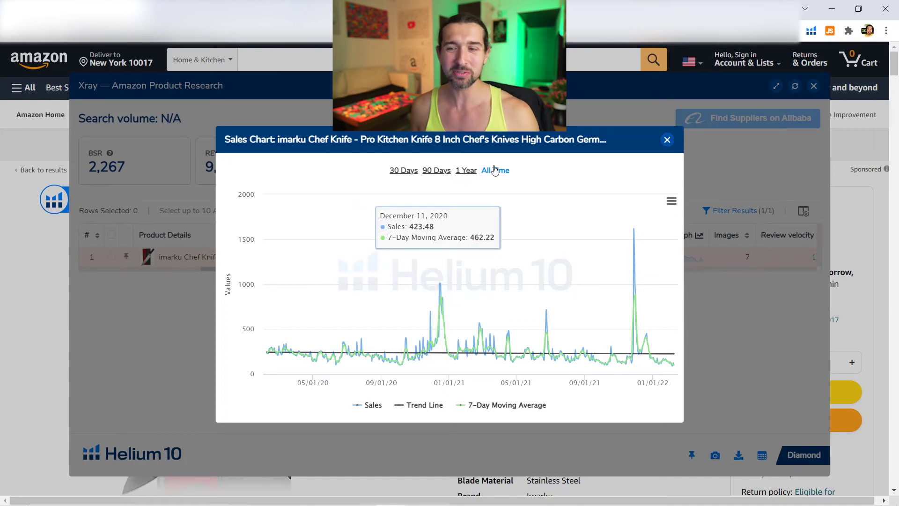
{"action": "left_click", "coordinate": [466, 171]}
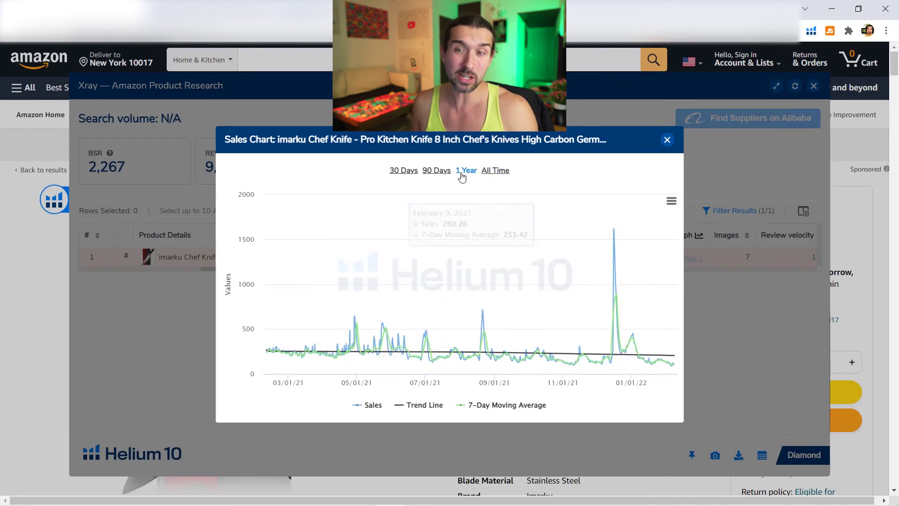
{"action": "left_click", "coordinate": [438, 171]}
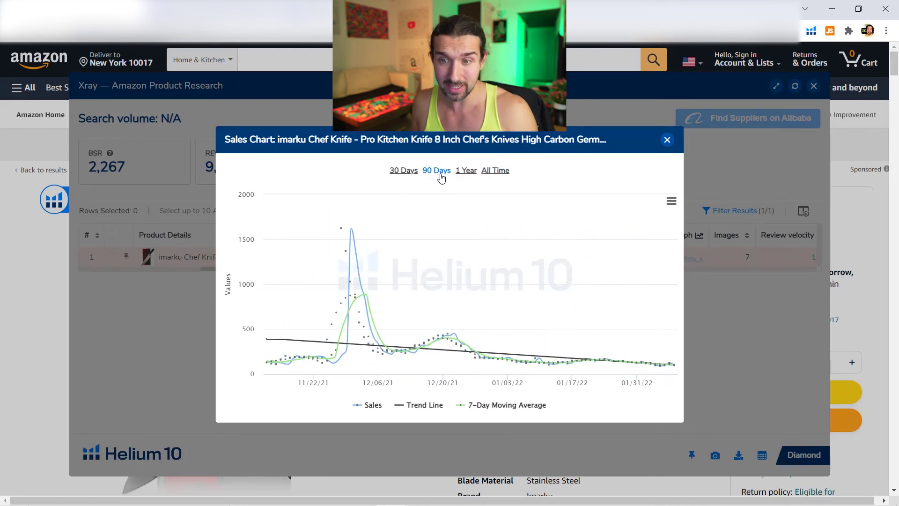
{"action": "left_click", "coordinate": [403, 171]}
{"action": "left_click", "coordinate": [495, 173]}
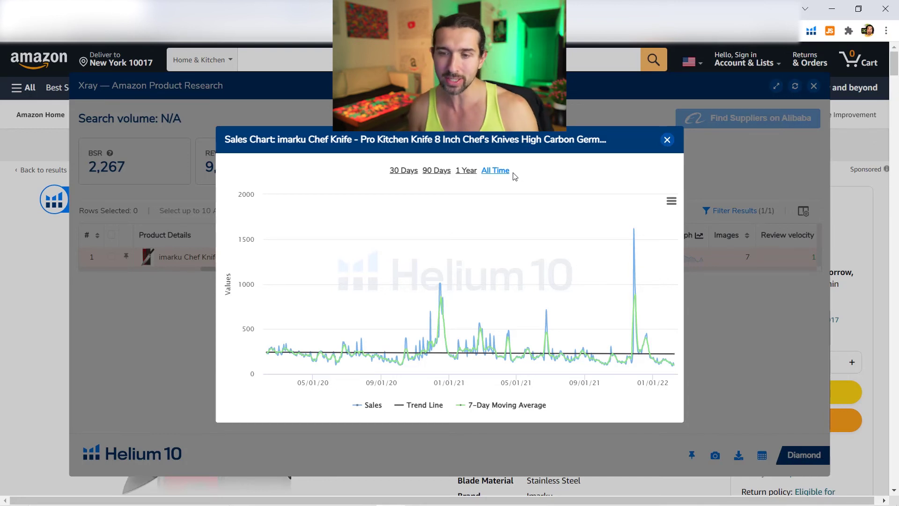
- Hide the trend line on the all-time chart to view the sales curves without it, and show it again
{"action": "mouse_move", "coordinate": [434, 317]}
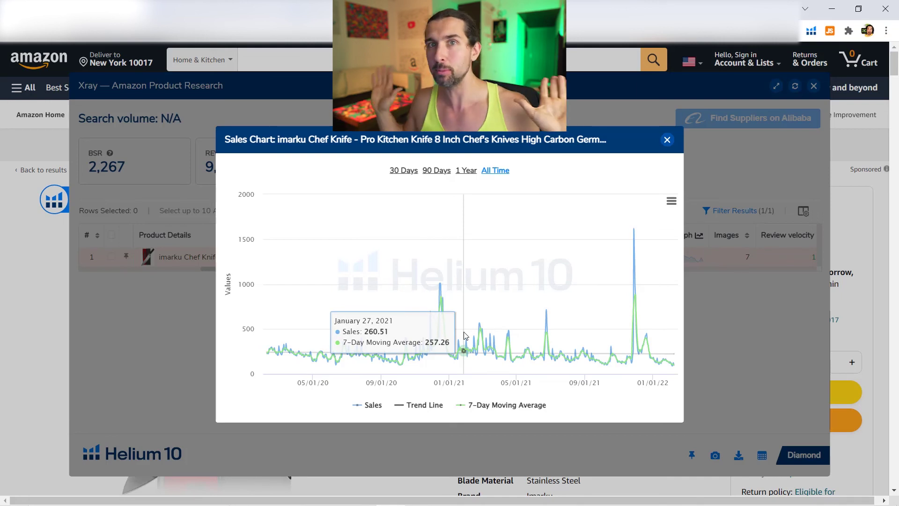
{"action": "left_click", "coordinate": [423, 406]}
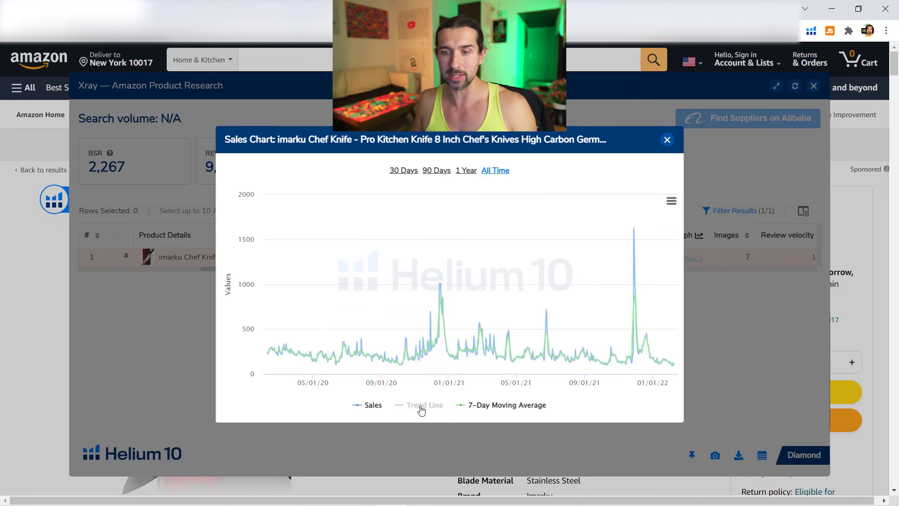
{"action": "left_click", "coordinate": [422, 407]}
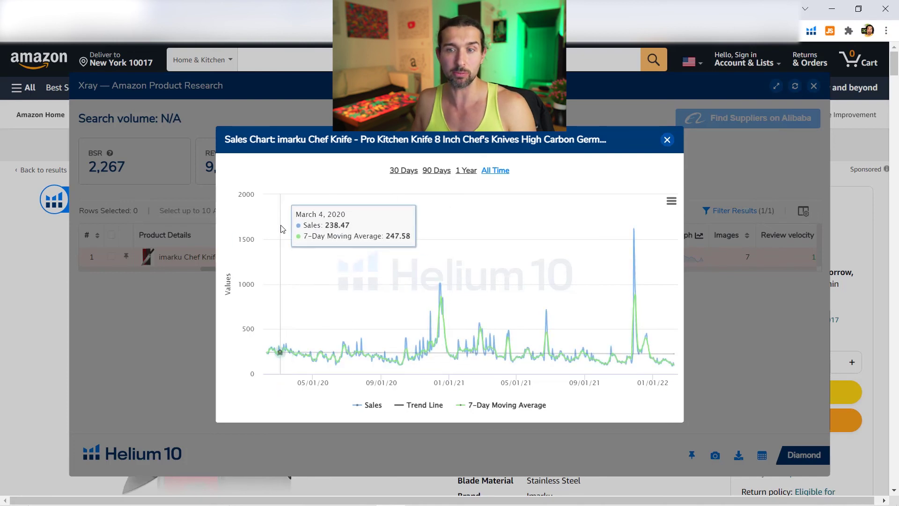